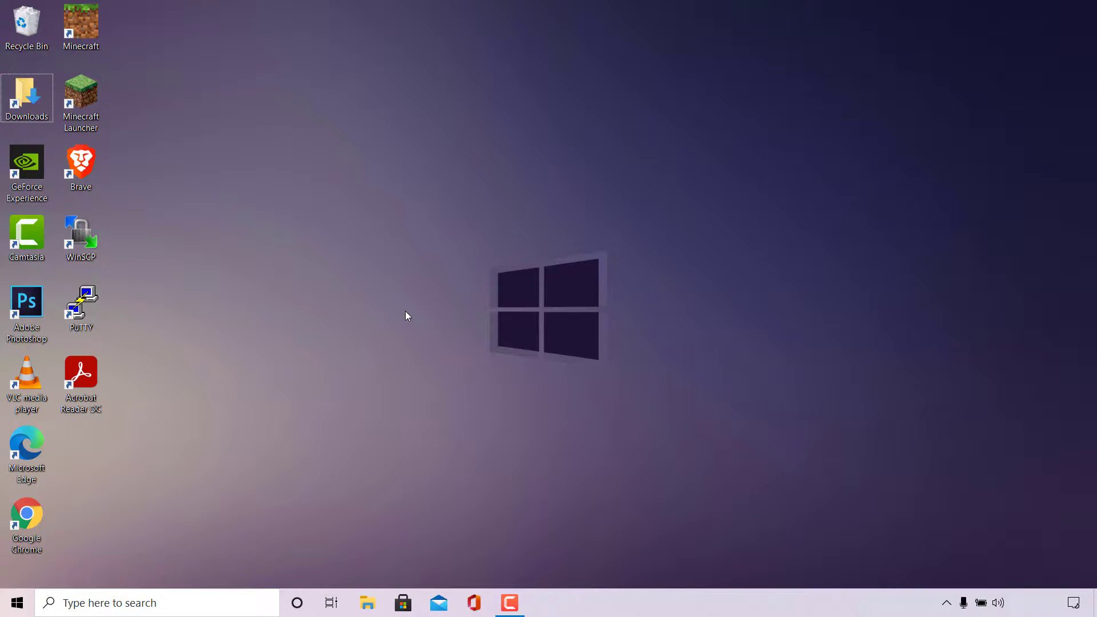
- Search the Start menu for 'this pc' and open This PC in File Explorer
{"action": "left_click", "coordinate": [125, 604]}
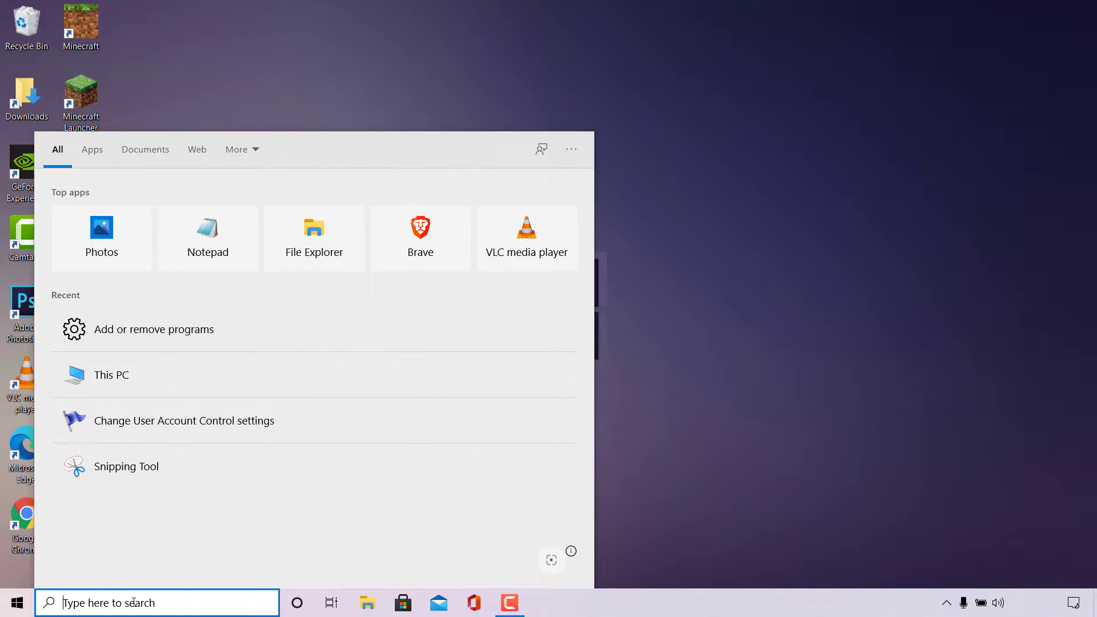
{"action": "type", "text": "this pc"}
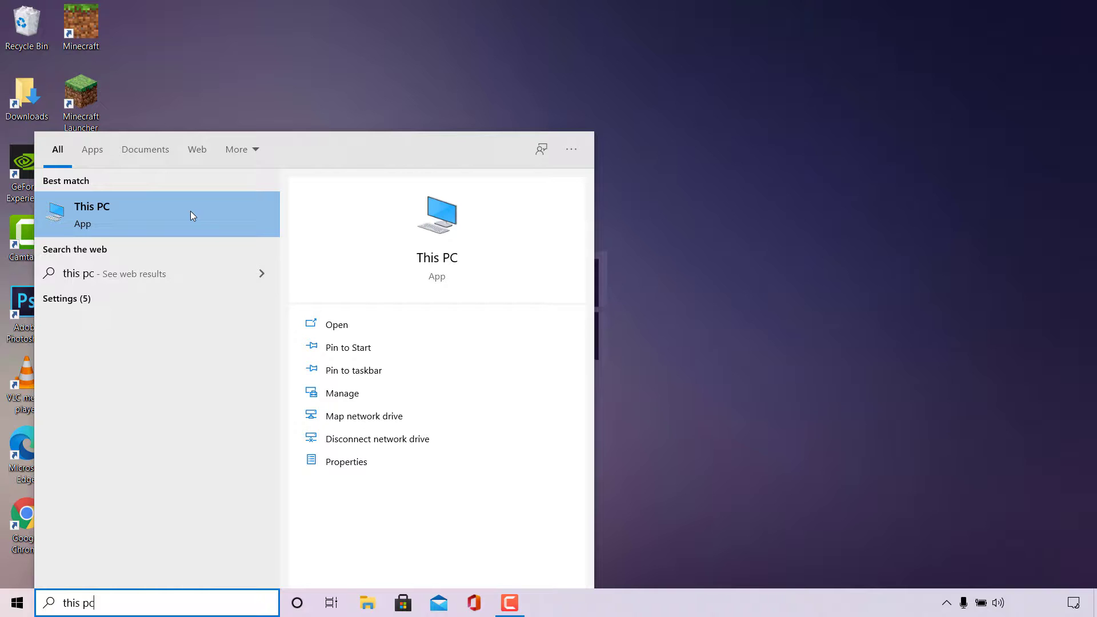
{"action": "left_click", "coordinate": [410, 332]}
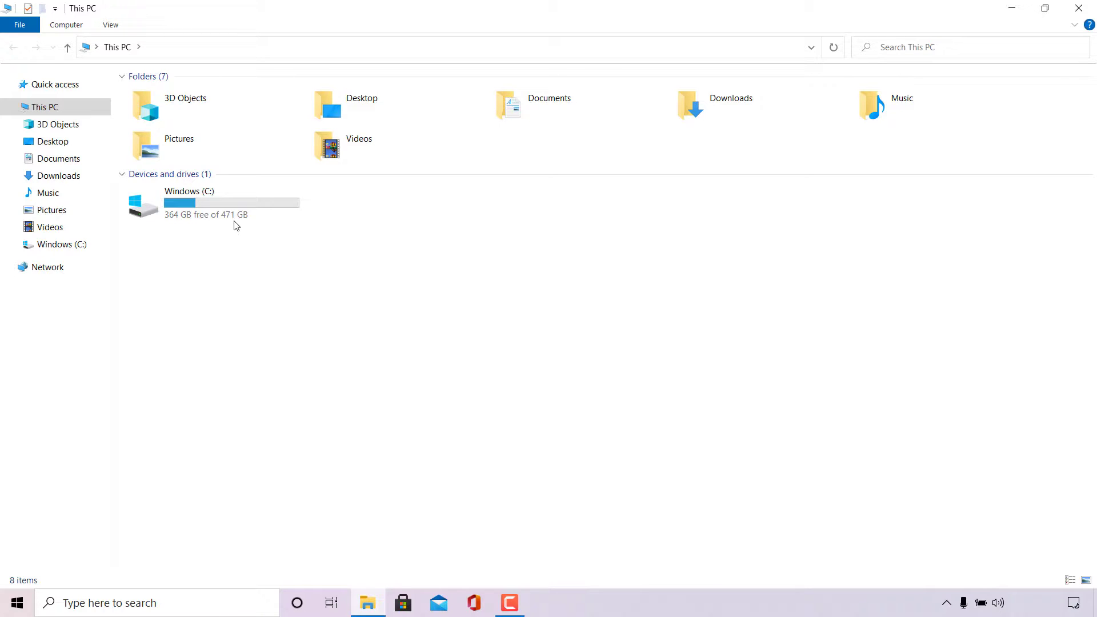
- Browse through Windows (C:) > Windows > System32 > drivers > etc, then restore down the window
{"action": "double_click", "coordinate": [228, 204]}
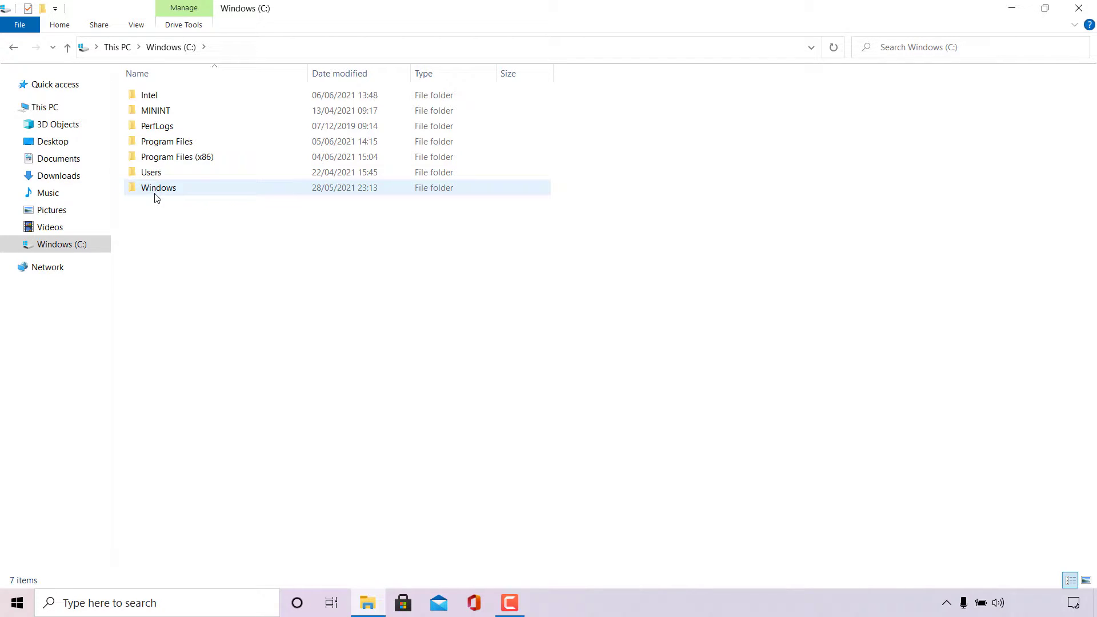
{"action": "double_click", "coordinate": [189, 189]}
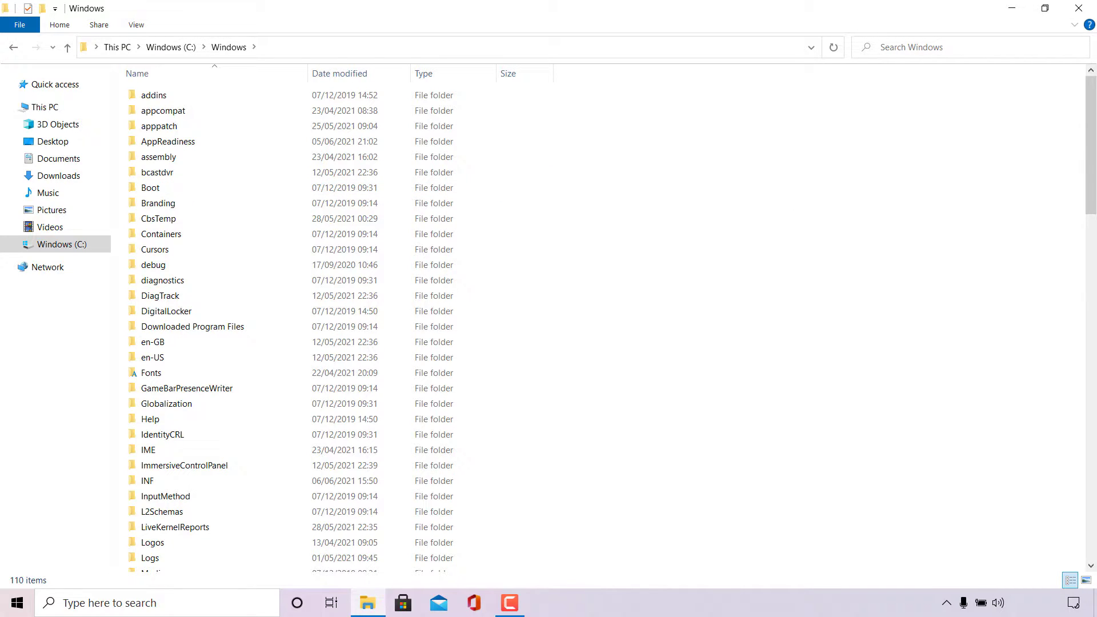
{"action": "left_click_drag", "start_coordinate": [1089, 172], "coordinate": [1078, 361]}
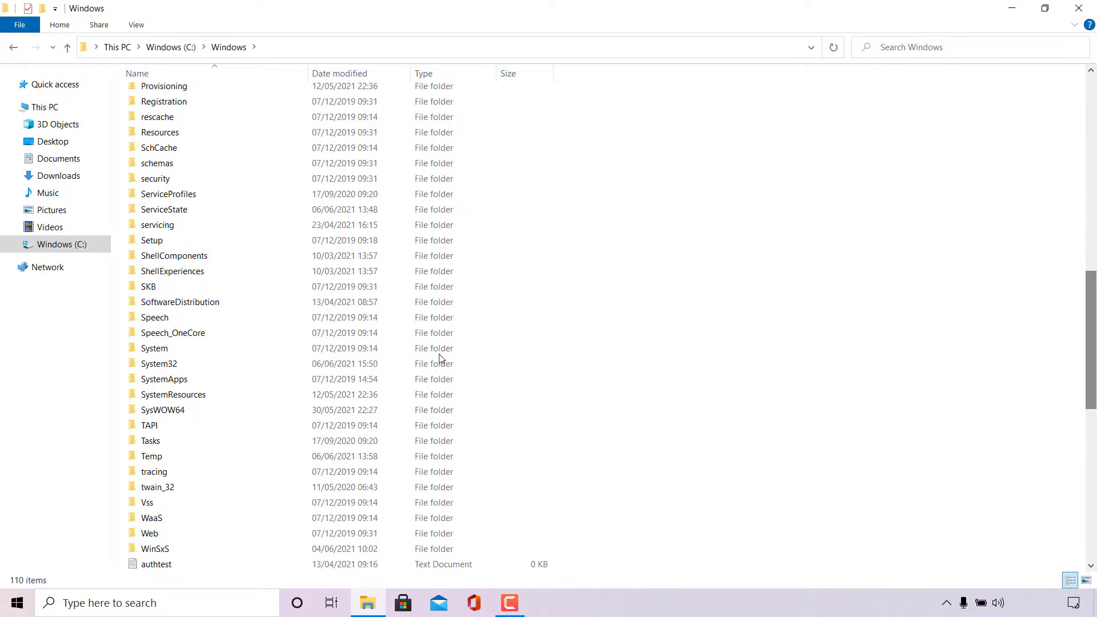
{"action": "double_click", "coordinate": [214, 367]}
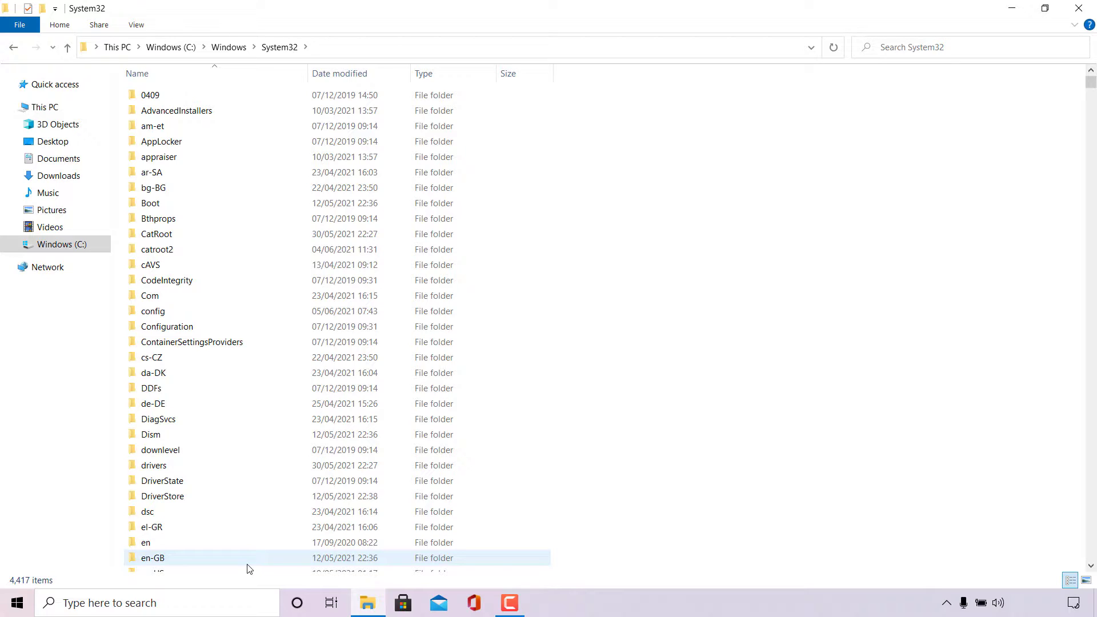
{"action": "double_click", "coordinate": [195, 467]}
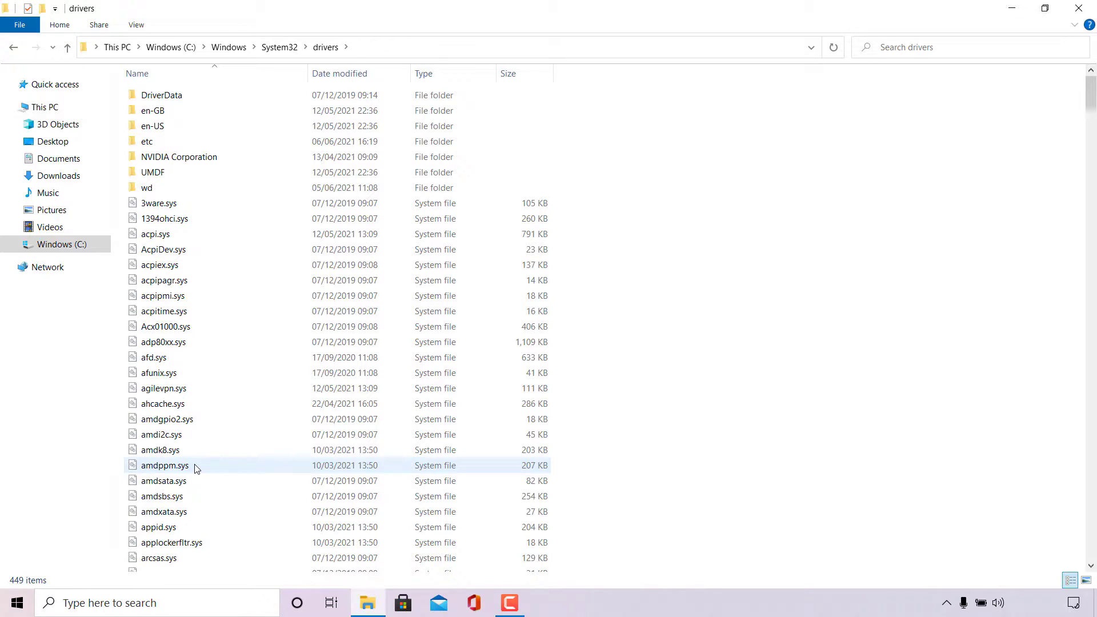
{"action": "double_click", "coordinate": [189, 142]}
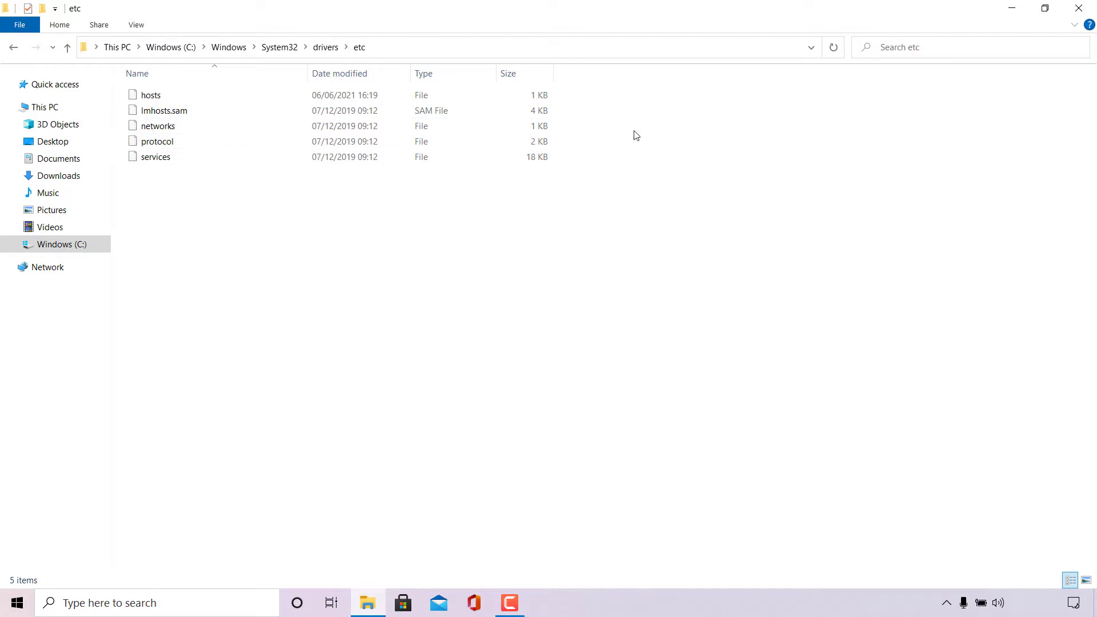
{"action": "left_click", "coordinate": [1045, 8]}
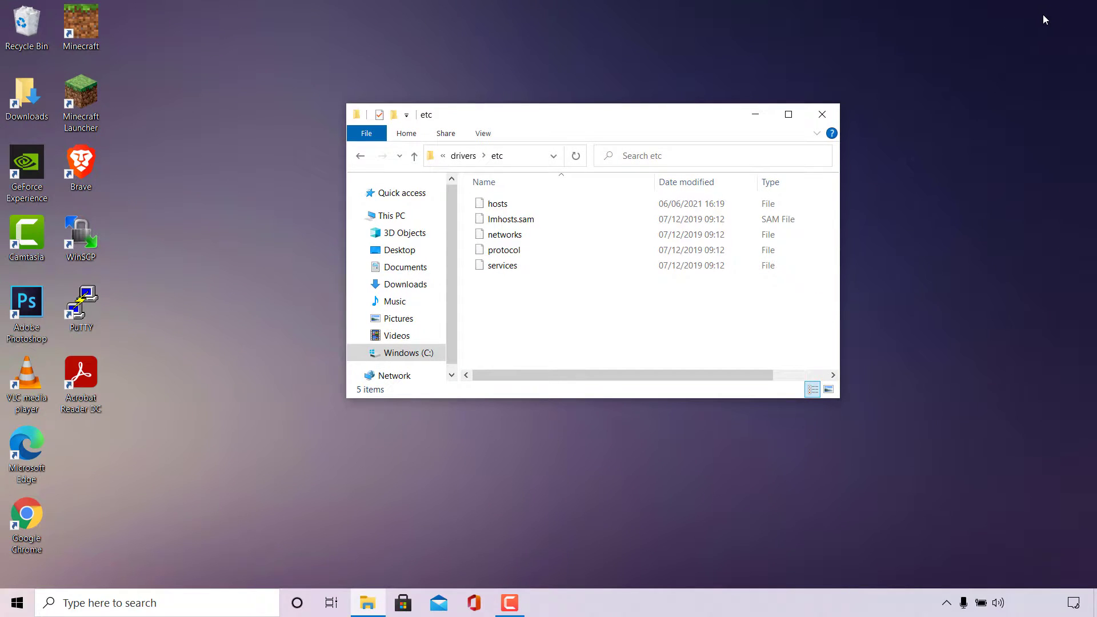
- Copy the hosts file from etc, paste it onto the desktop, and move the Explorer window aside
{"action": "left_click", "coordinate": [519, 208]}
{"action": "right_click", "coordinate": [517, 204]}
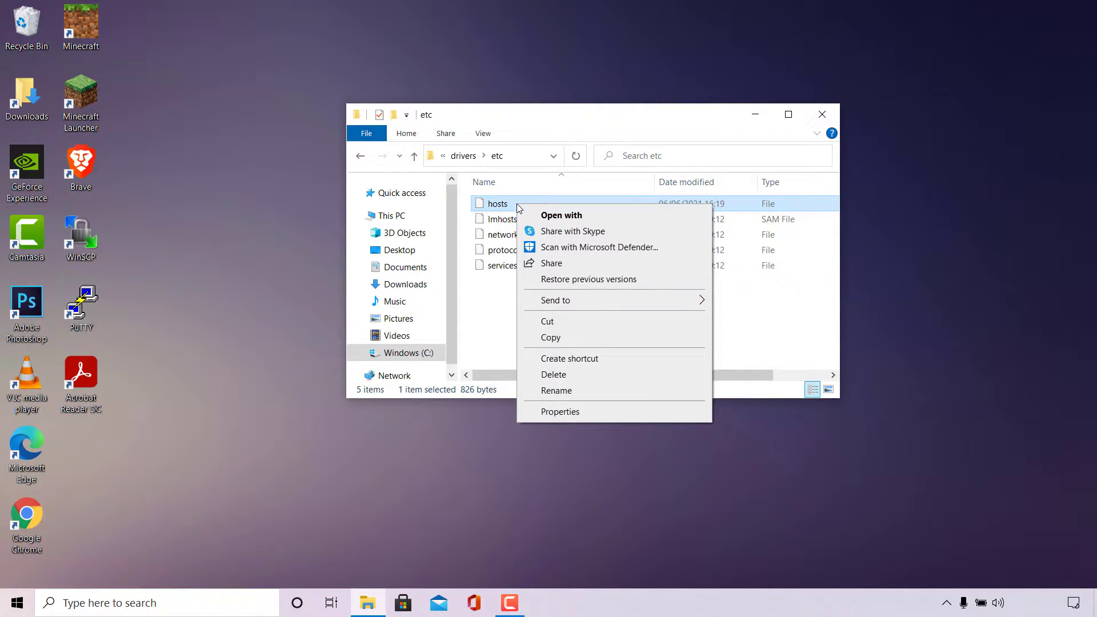
{"action": "left_click", "coordinate": [588, 341]}
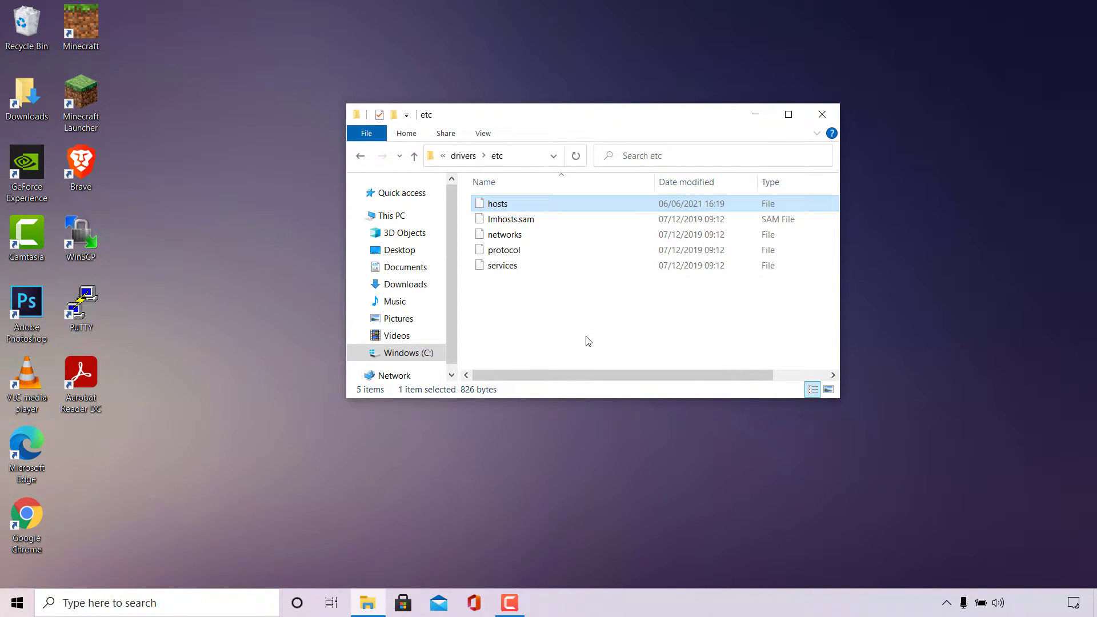
{"action": "right_click", "coordinate": [225, 284]}
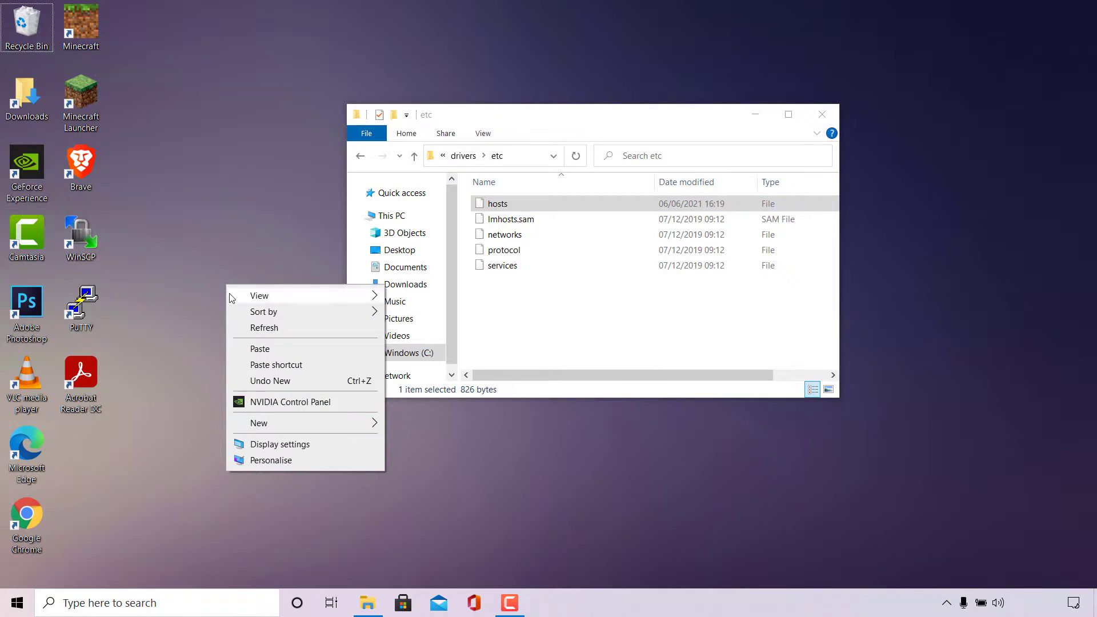
{"action": "left_click", "coordinate": [273, 353]}
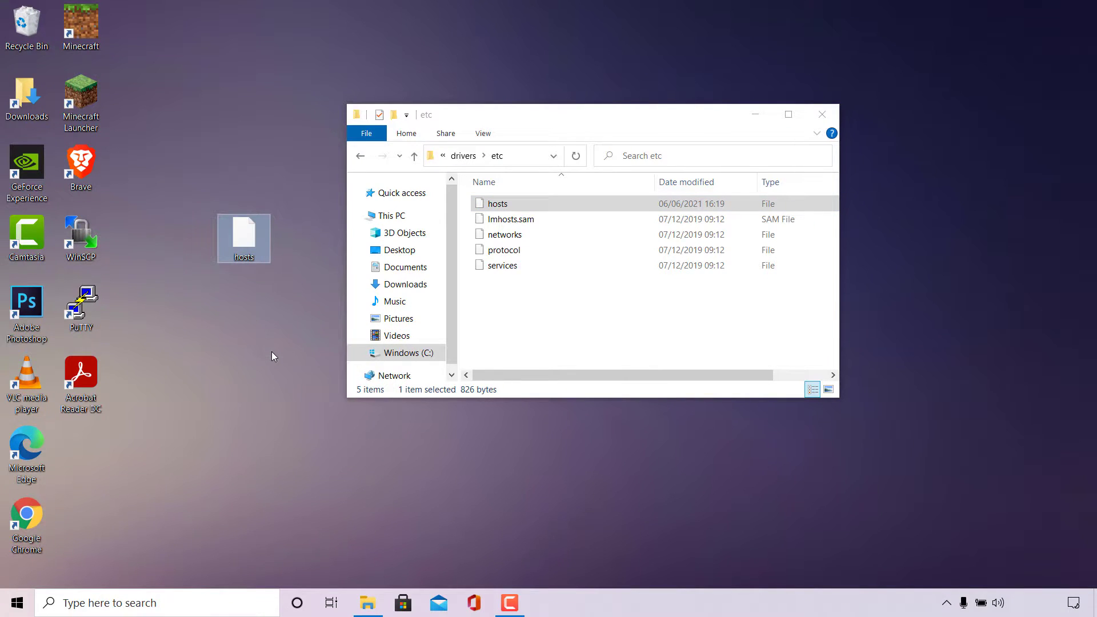
{"action": "left_click_drag", "start_coordinate": [584, 124], "coordinate": [783, 107]}
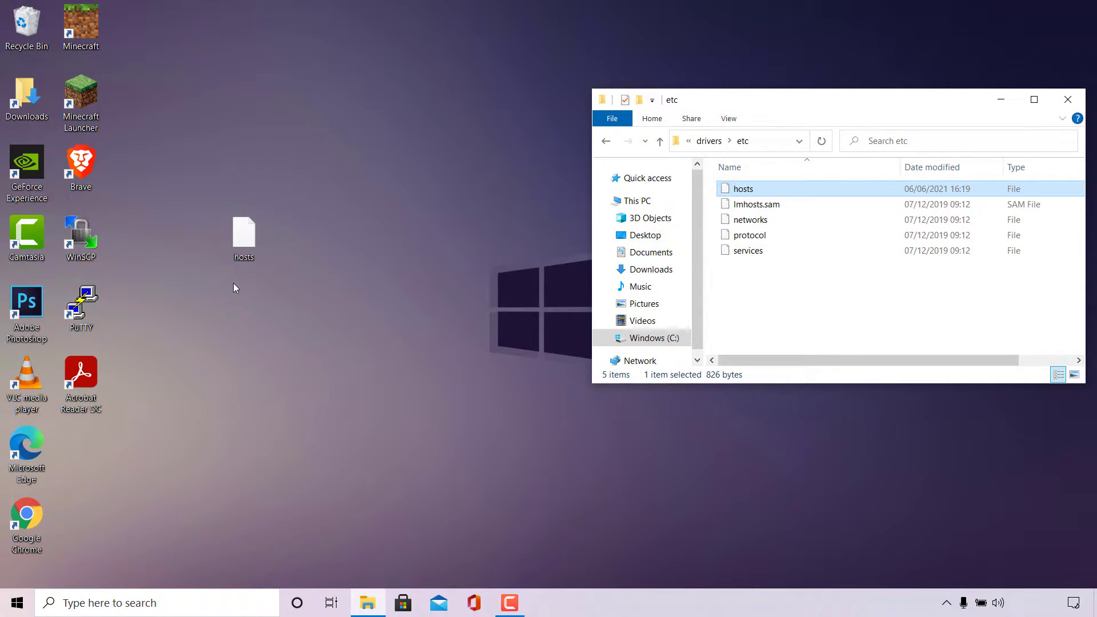
- Open the desktop hosts copy with Notepad and maximize the window
{"action": "right_click", "coordinate": [224, 239]}
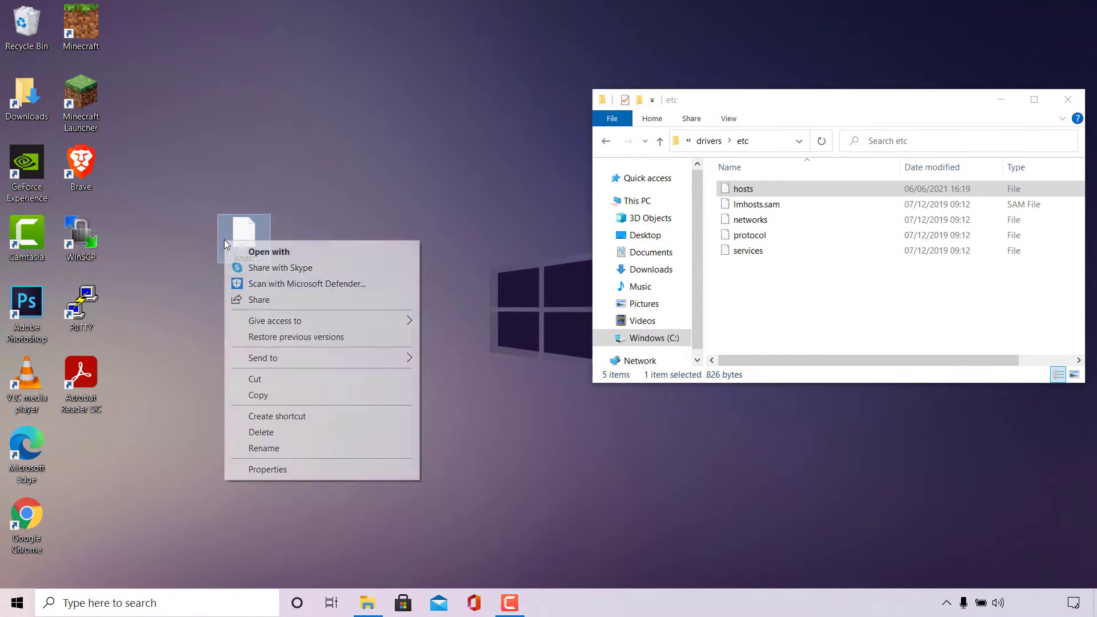
{"action": "left_click", "coordinate": [295, 252]}
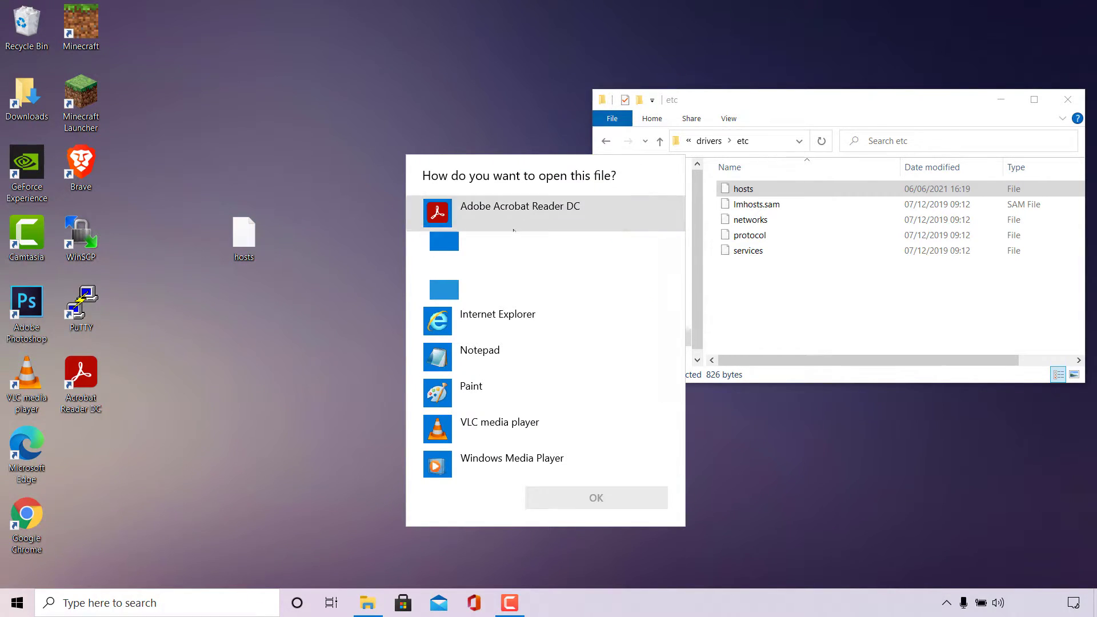
{"action": "left_click", "coordinate": [526, 347]}
{"action": "left_click", "coordinate": [616, 498]}
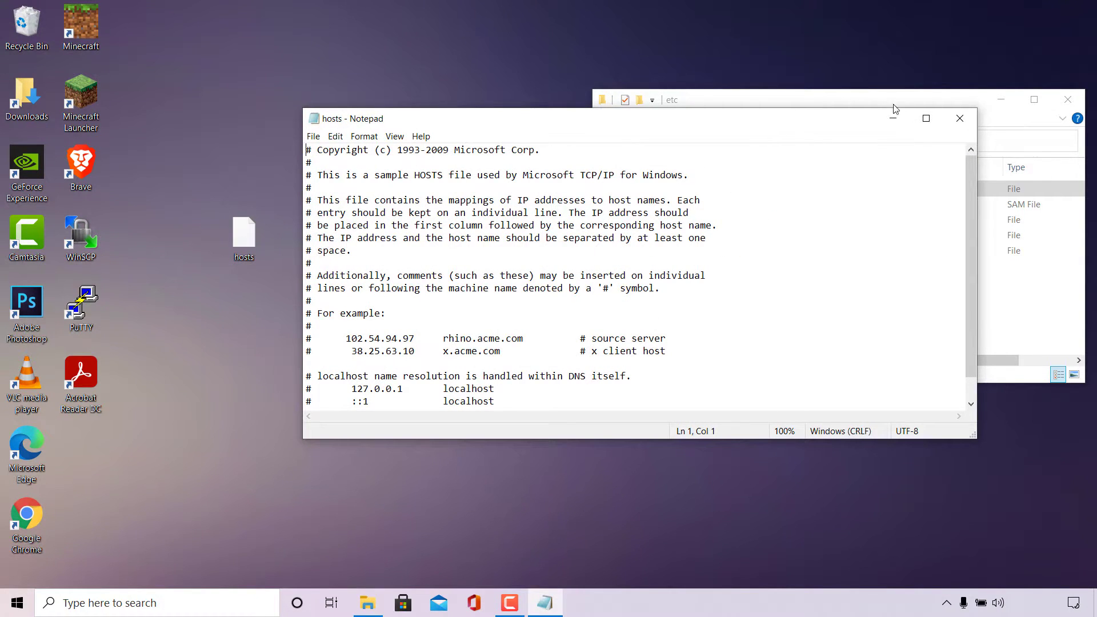
{"action": "left_click", "coordinate": [920, 121]}
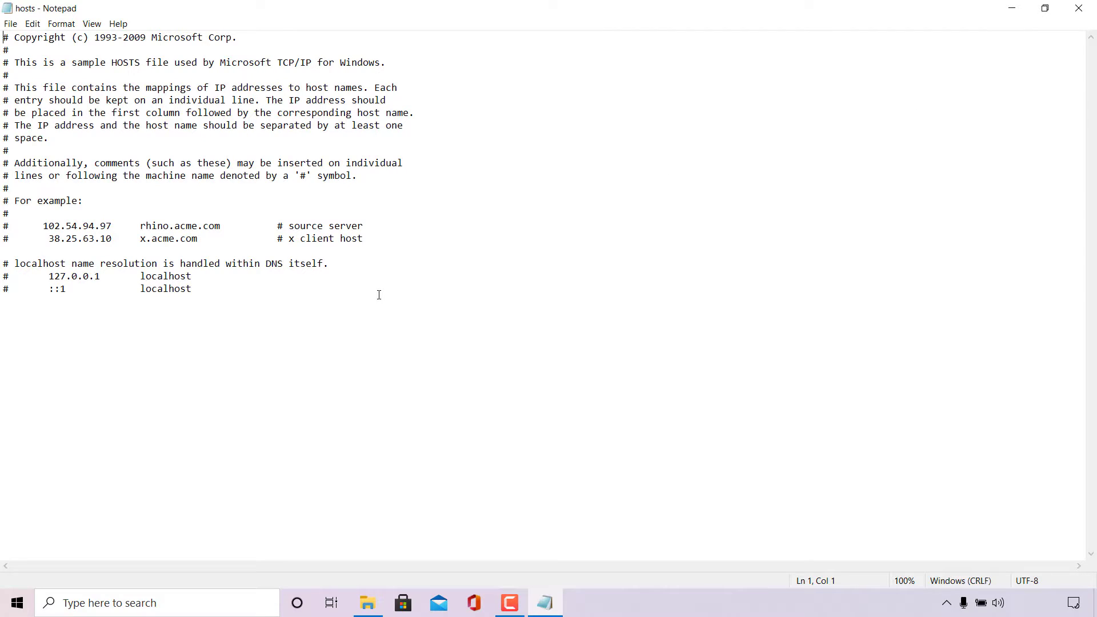
- Save the hosts file and put the cursor on its empty last line
{"action": "left_click", "coordinate": [10, 24]}
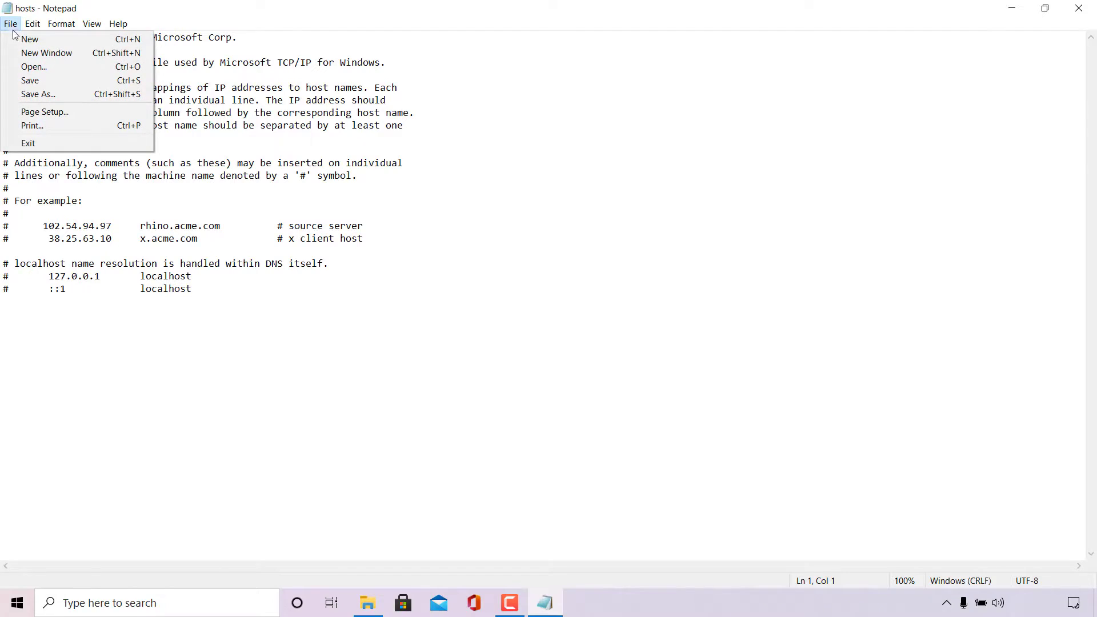
{"action": "left_click", "coordinate": [45, 83]}
{"action": "left_click", "coordinate": [275, 375]}
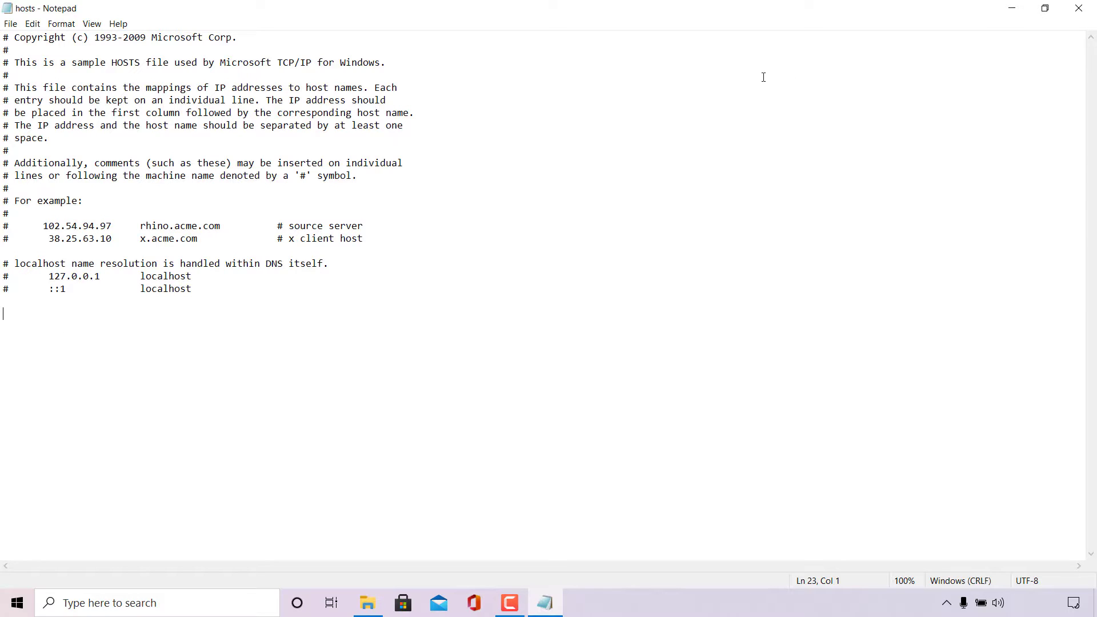
{"action": "left_click", "coordinate": [1009, 11]}
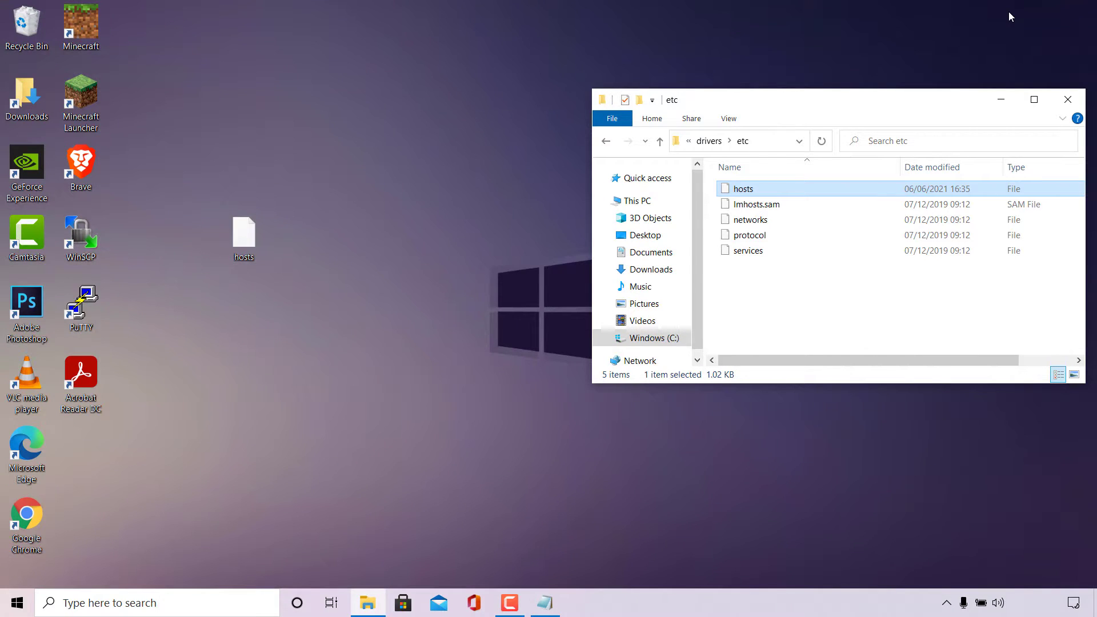
- Launch Brave and reload websplaining.com to confirm it loads, then return to Notepad
{"action": "double_click", "coordinate": [95, 160]}
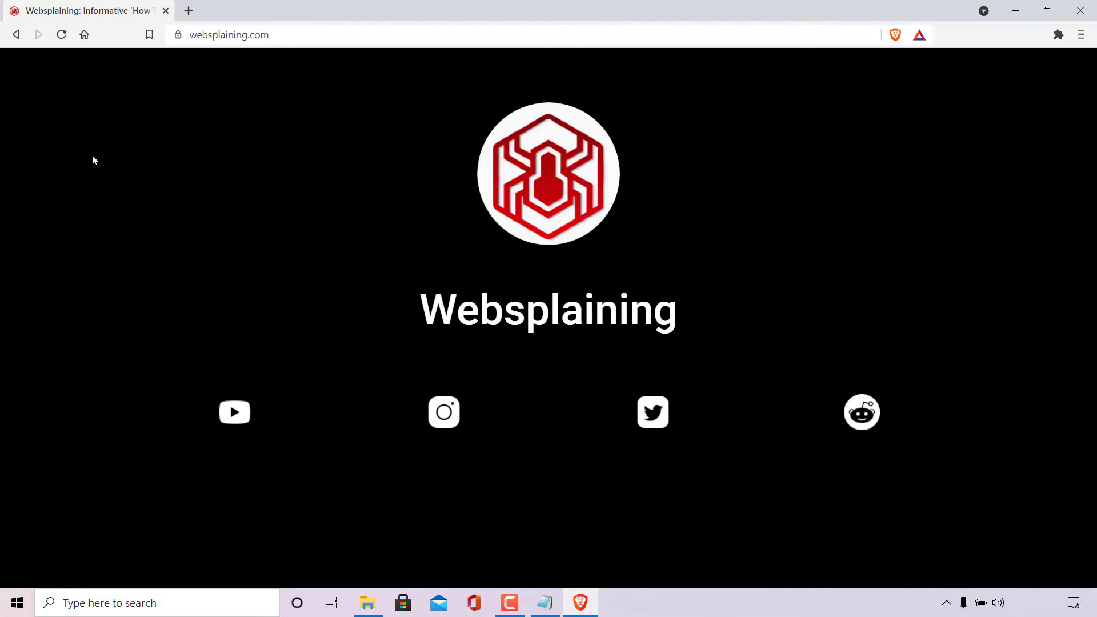
{"action": "left_click", "coordinate": [295, 34]}
{"action": "double_click", "coordinate": [324, 32]}
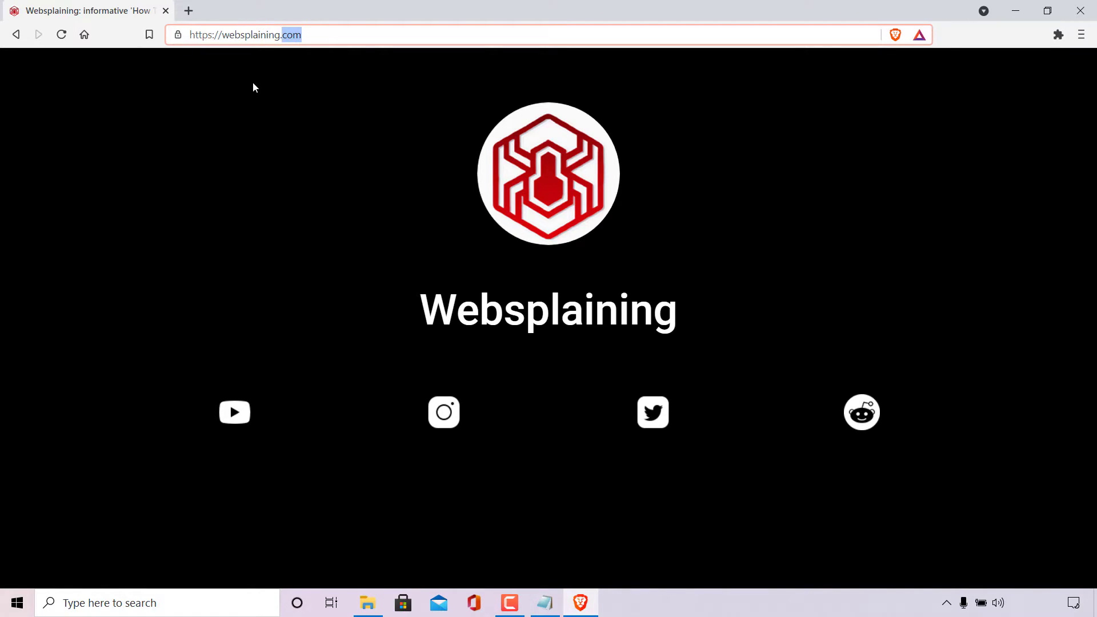
{"action": "left_click", "coordinate": [255, 87]}
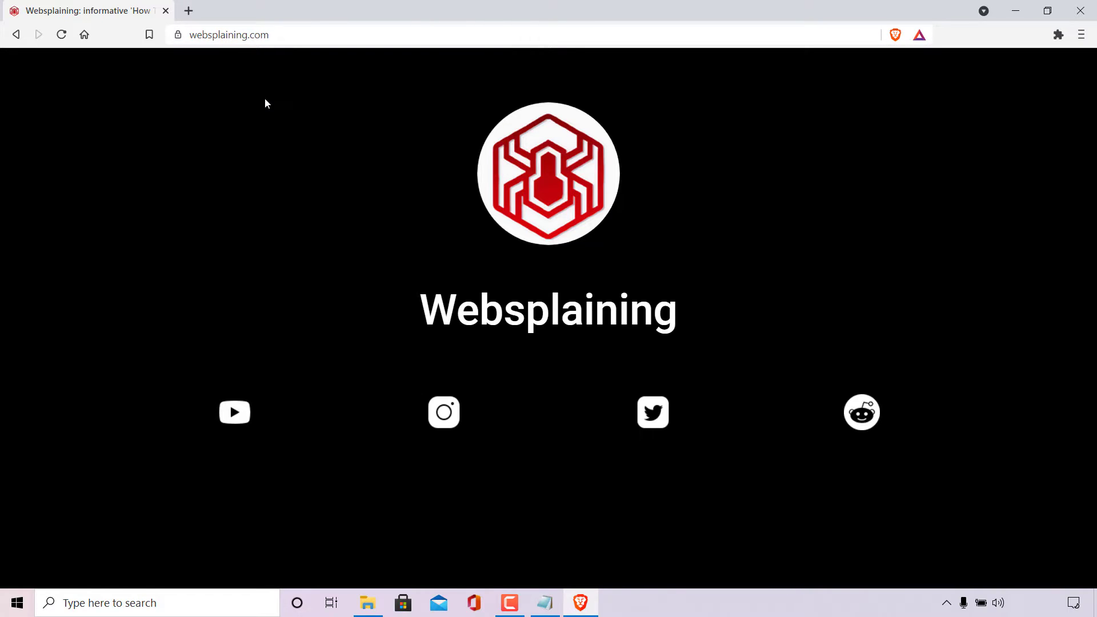
{"action": "left_click", "coordinate": [62, 36]}
{"action": "left_click", "coordinate": [1016, 10]}
{"action": "left_click", "coordinate": [552, 604]}
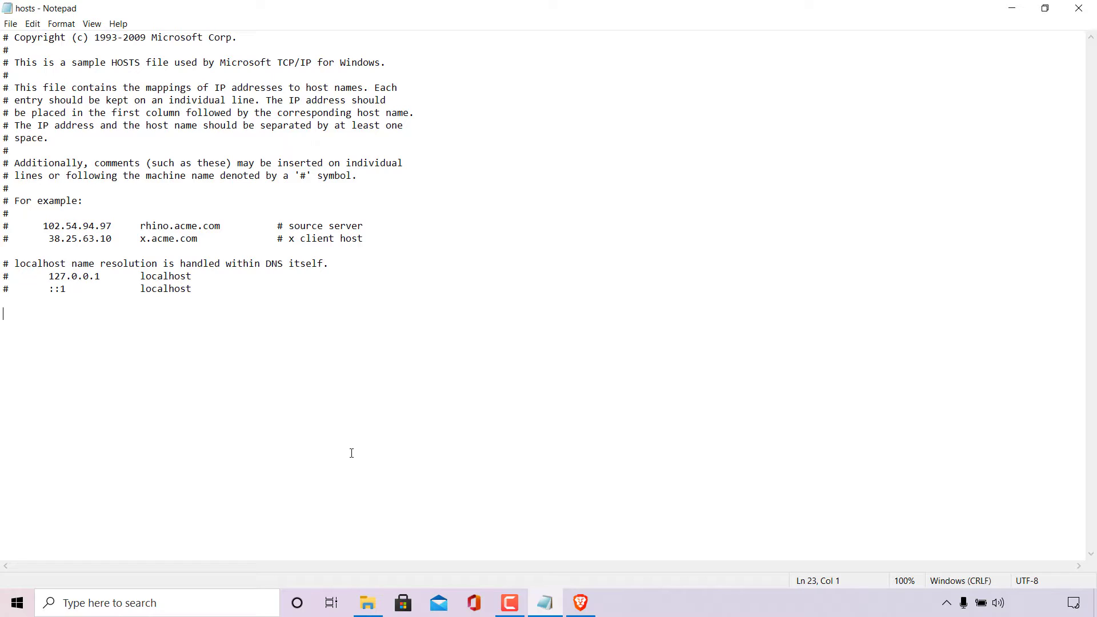
- Type the comment '#Websplaining Personal Website Block' on the last line and start a new line
{"action": "type", "text": "#"}
{"action": "type", "text": "W"}
{"action": "key", "text": "Caps_Lock"}
{"action": "type", "text": "ebsplaining Personal W"}
{"action": "key", "text": "Caps_Lock"}
{"action": "type", "text": "ebsite"}
{"action": "key", "text": "Caps_Lock"}
{"action": "type", "text": "B"}
{"action": "key", "text": "Caps_Lock"}
{"action": "type", "text": "lock"}
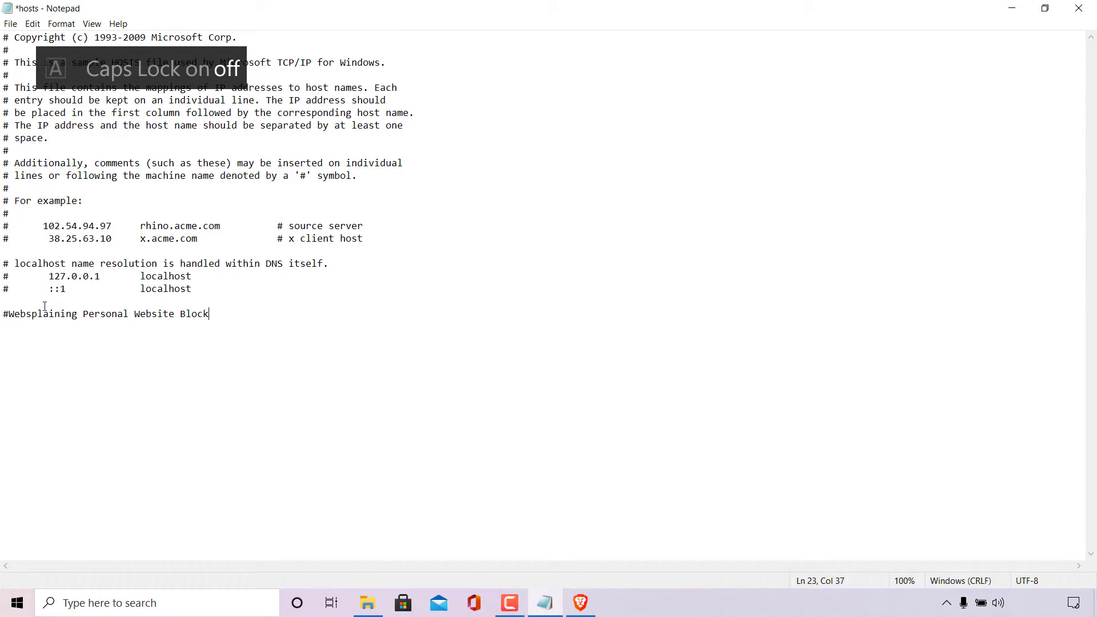
{"action": "key", "text": "Return"}
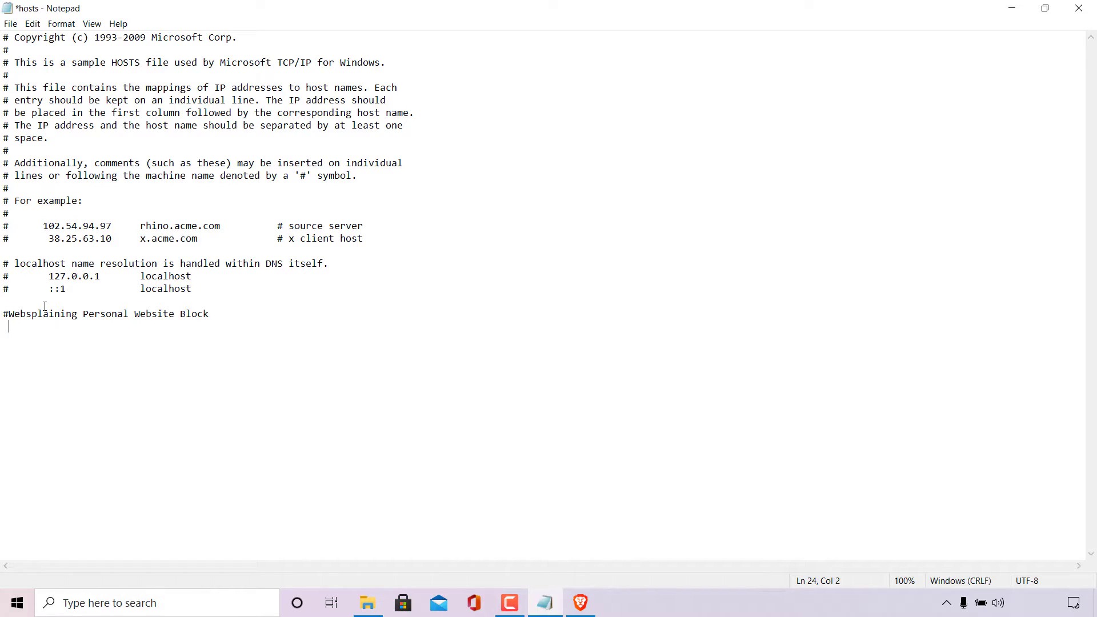
{"action": "type", "text": "127.0.0.1"}
{"action": "type", "text": "websplaining.com"}
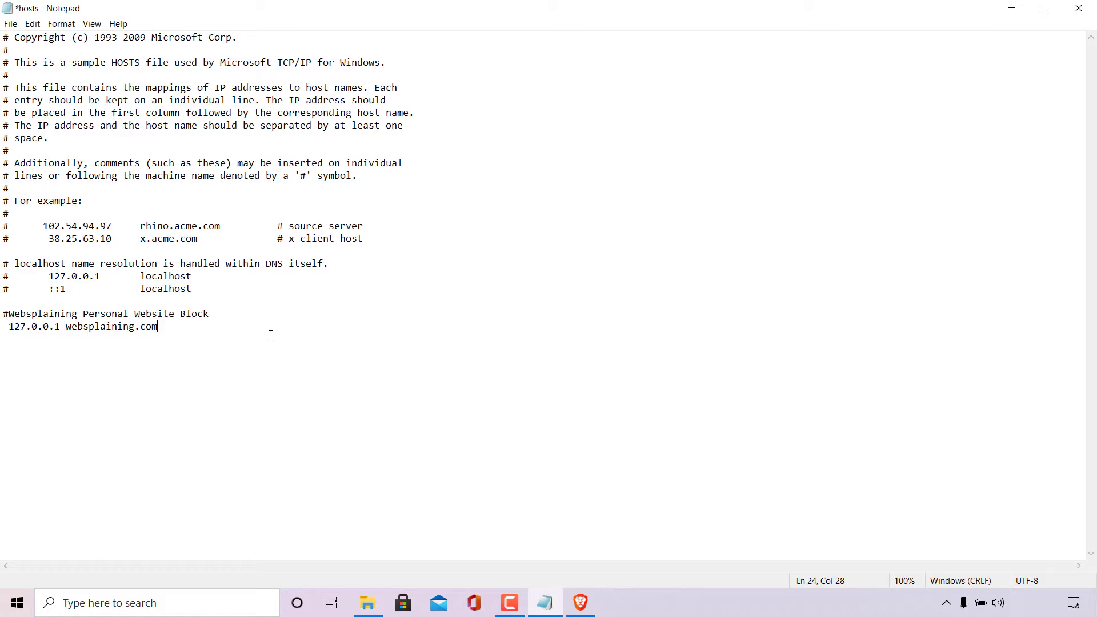
{"action": "key", "text": "Return"}
{"action": "type", "text": "127.0.0.1 www.websplaining.com"}
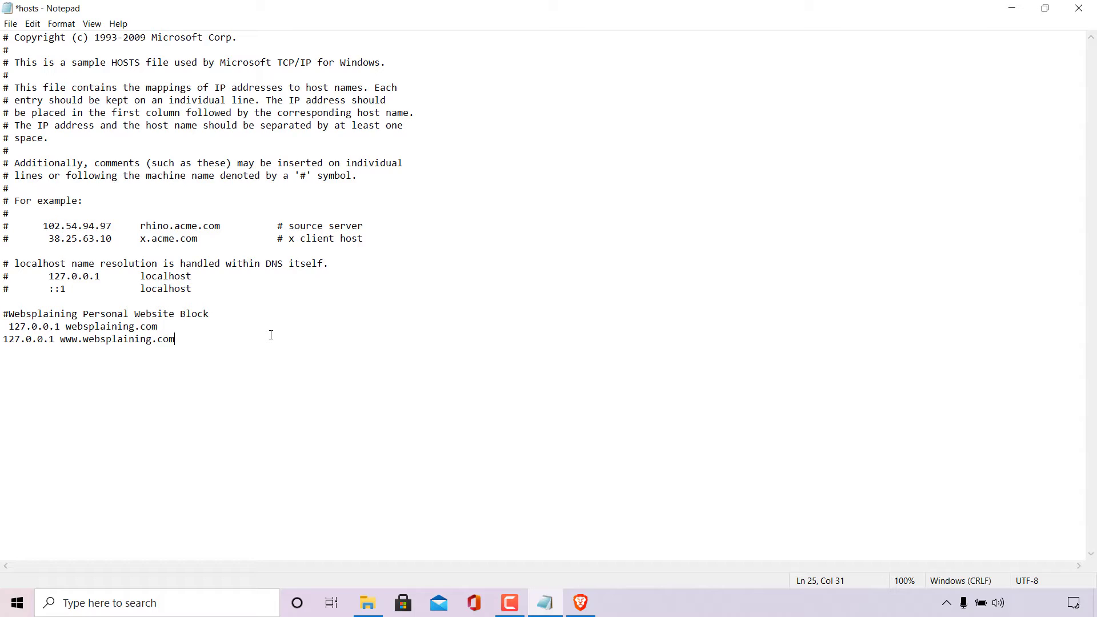
{"action": "left_click", "coordinate": [17, 24]}
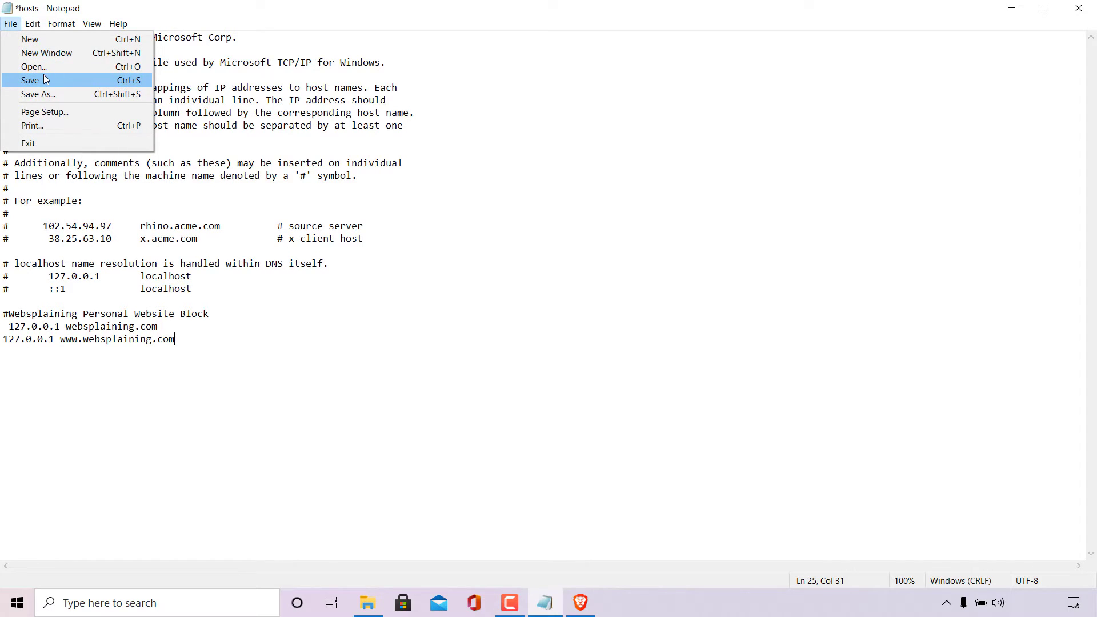
{"action": "left_click", "coordinate": [45, 80]}
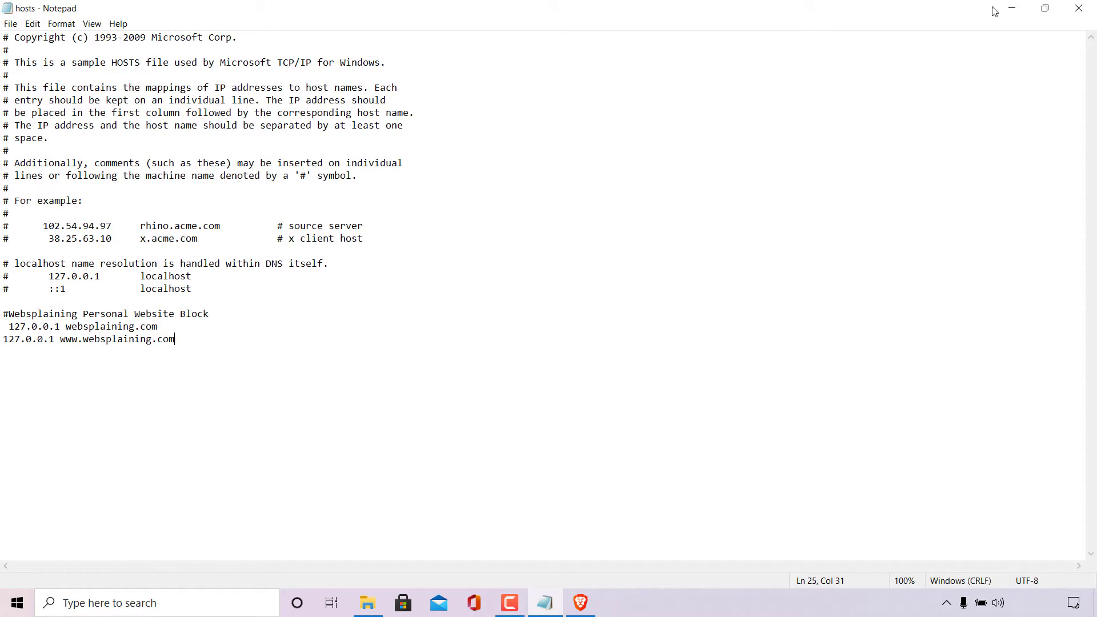
- Close Notepad and move the edited desktop hosts file into etc, replacing the original with admin permission
{"action": "left_click", "coordinate": [1079, 8]}
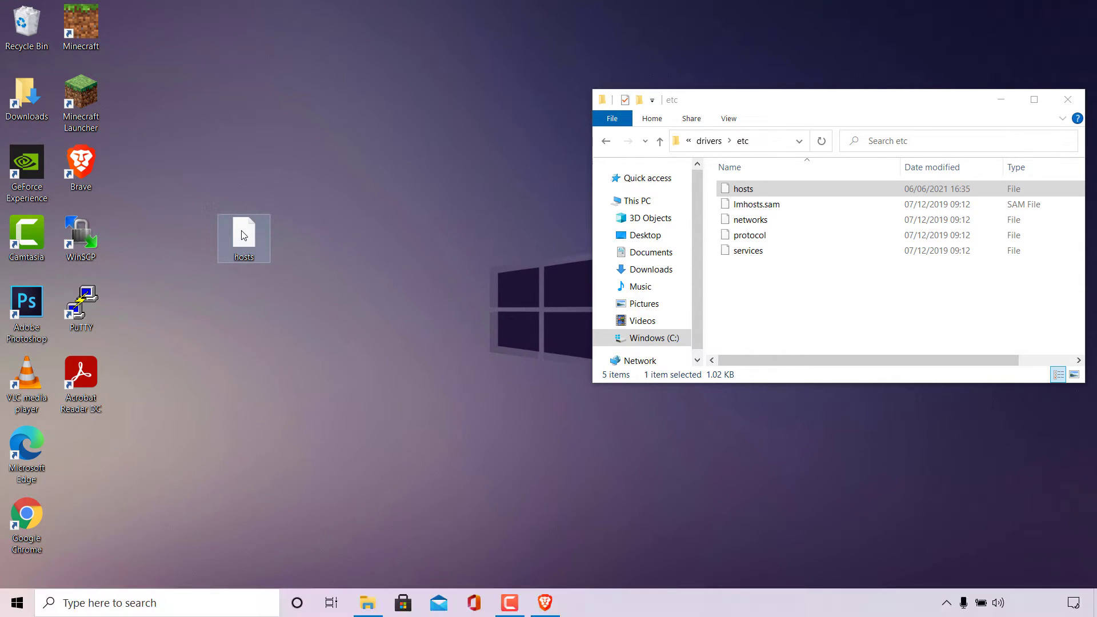
{"action": "left_click_drag", "start_coordinate": [243, 235], "coordinate": [773, 282]}
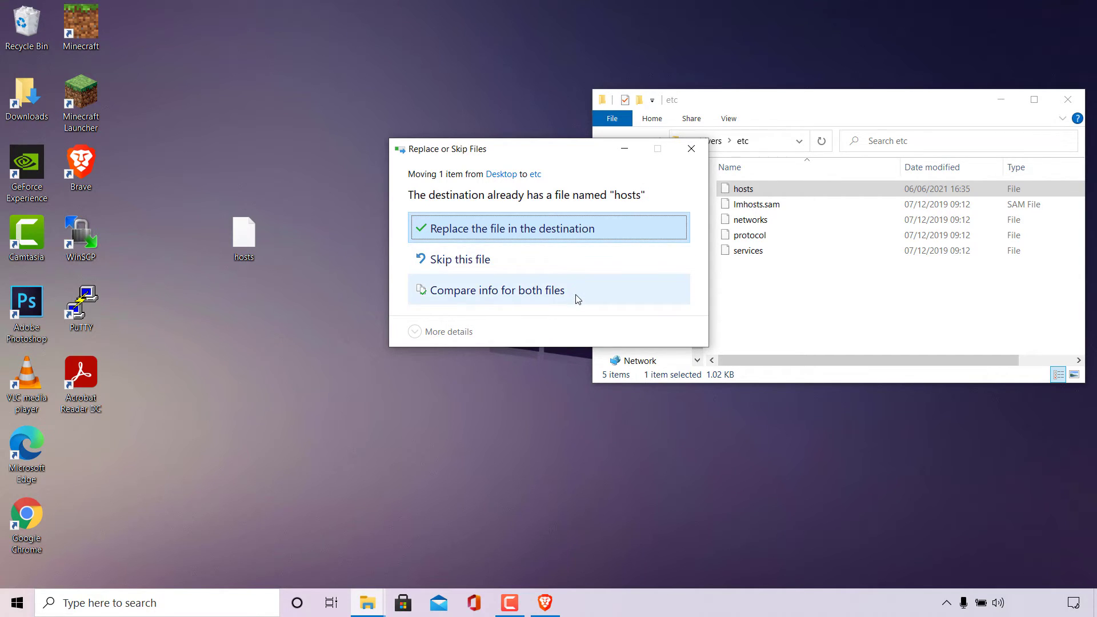
{"action": "left_click", "coordinate": [675, 228]}
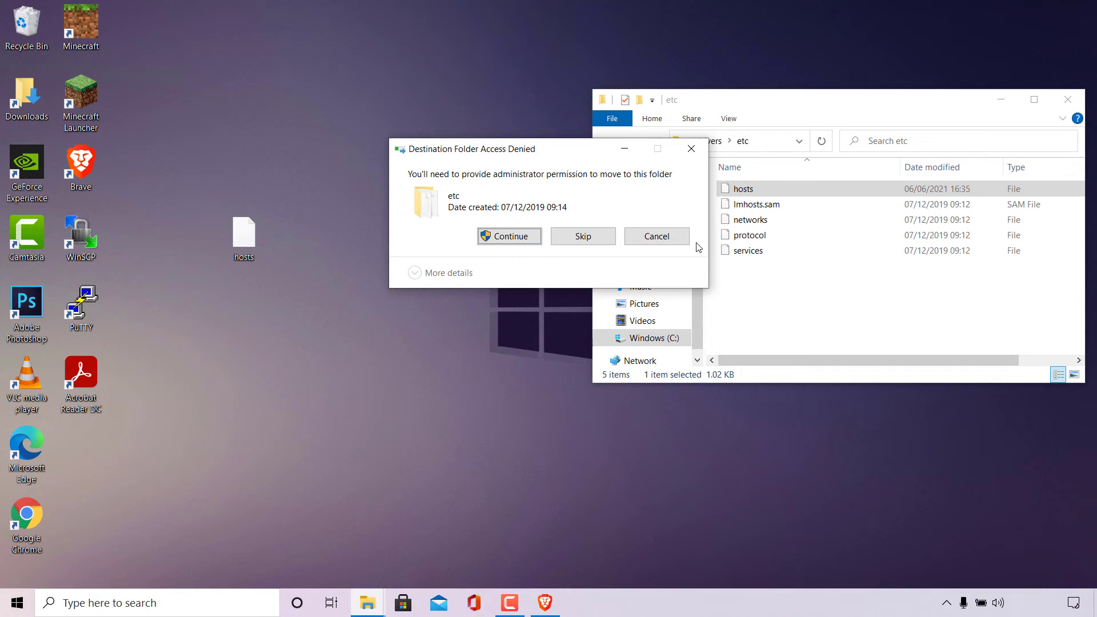
{"action": "left_click", "coordinate": [537, 239]}
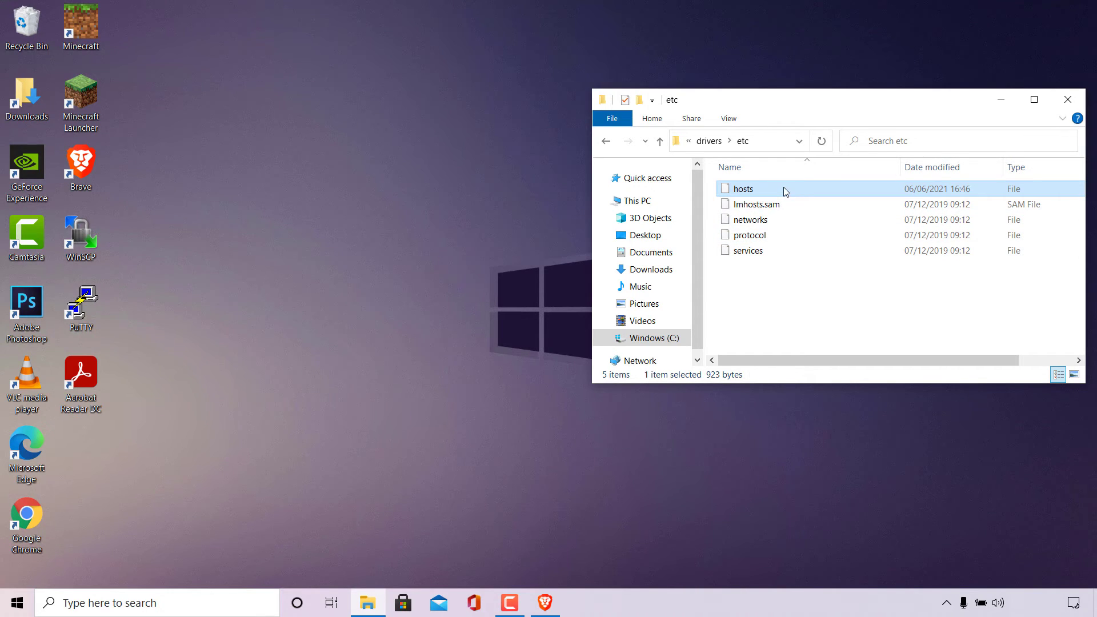
{"action": "double_click", "coordinate": [757, 194]}
{"action": "left_click", "coordinate": [480, 358]}
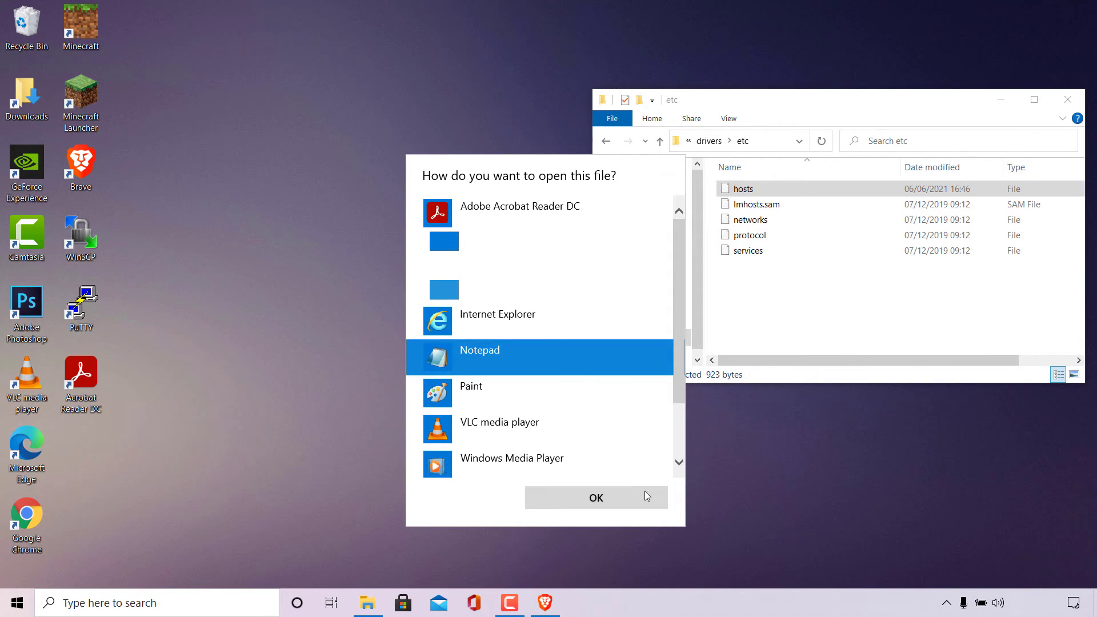
{"action": "left_click", "coordinate": [645, 496]}
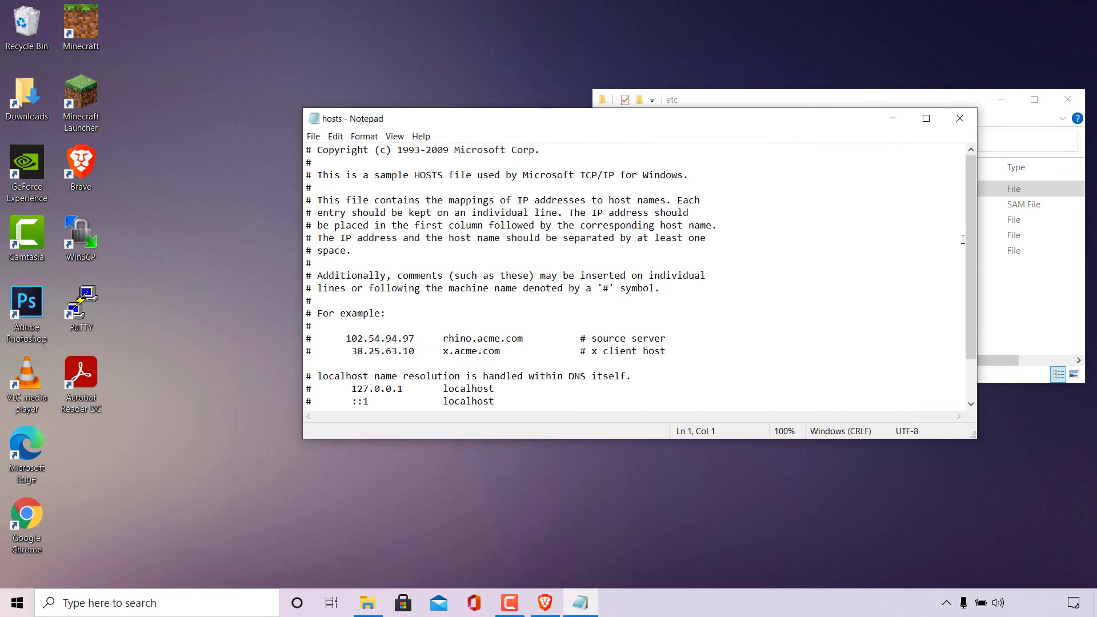
{"action": "scroll", "coordinate": [963, 239], "scroll_direction": "down", "scroll_amount": 2}
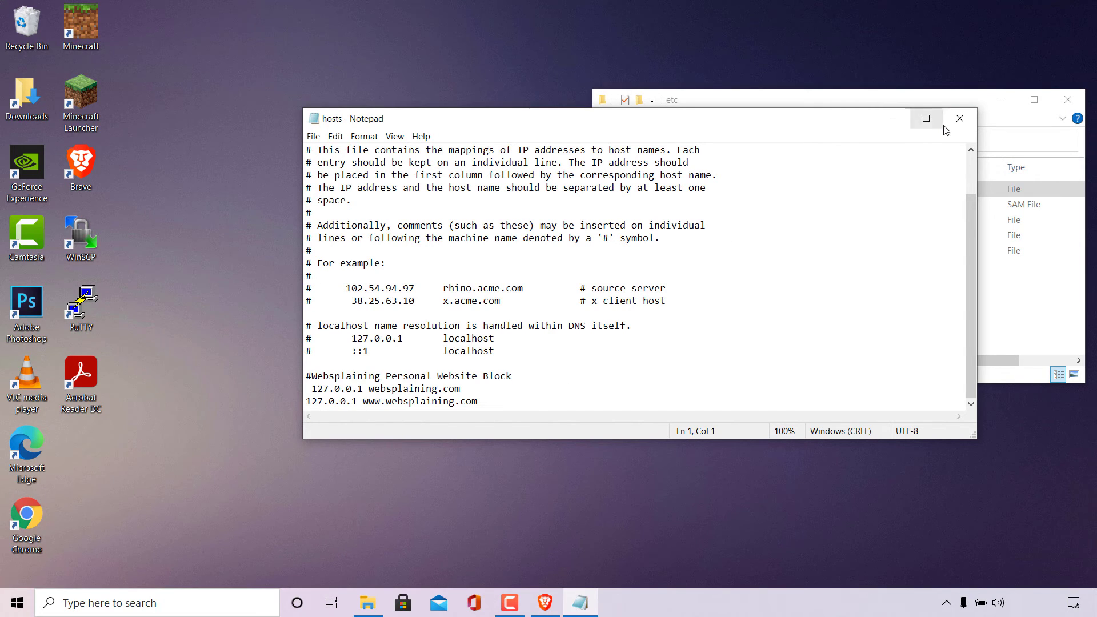
{"action": "left_click", "coordinate": [960, 118]}
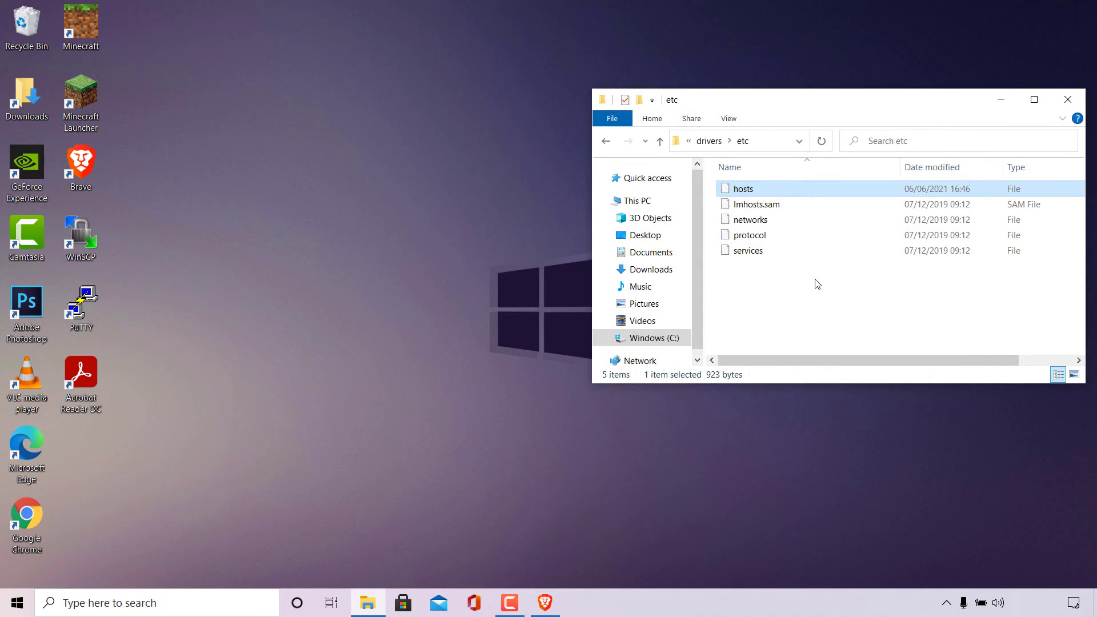
- Switch back to Brave and reload websplaining.com, which now fails with ERR_CONNECTION_REFUSED
{"action": "left_click", "coordinate": [546, 602]}
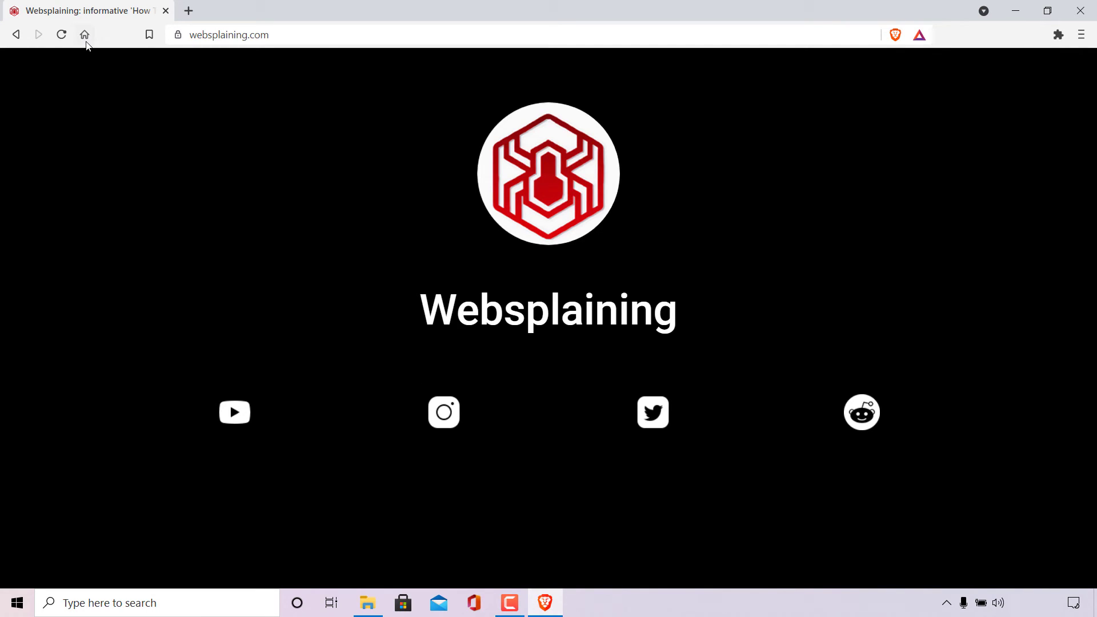
{"action": "left_click", "coordinate": [67, 37]}
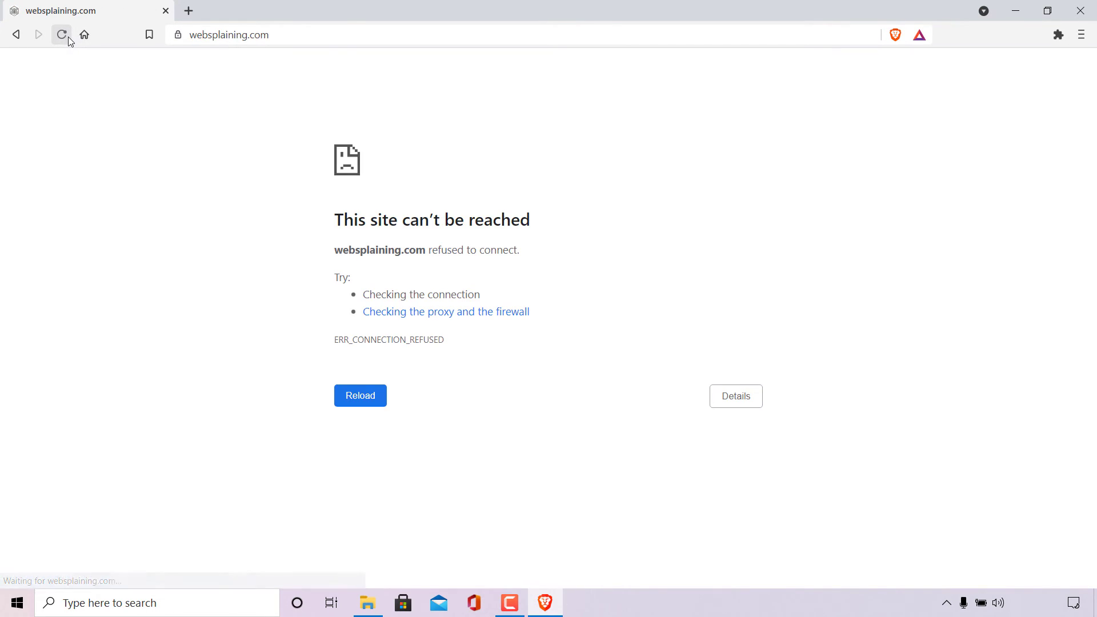